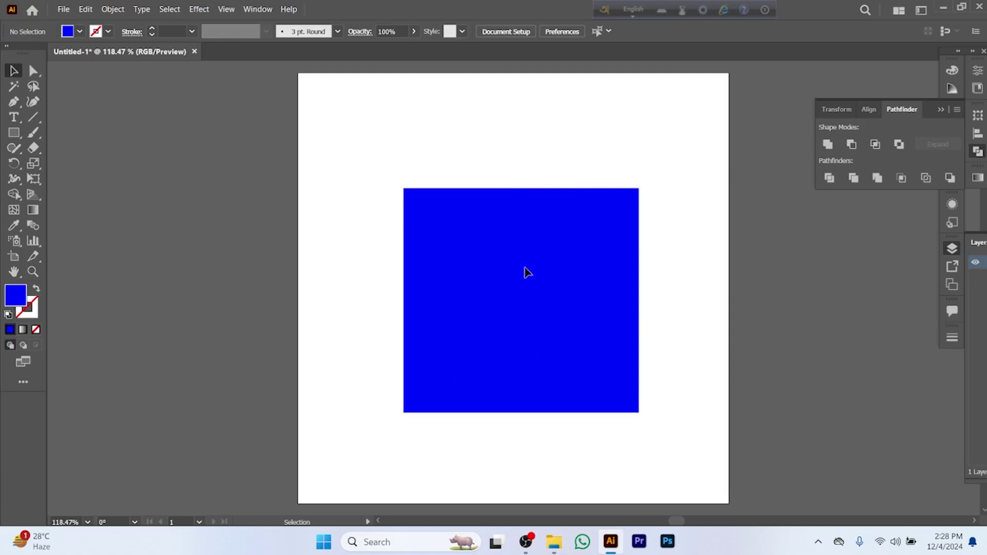
Step: Try to move the blue square by its filled interior, starting from several places inside the shape
{"action": "left_click", "coordinate": [432, 218]}
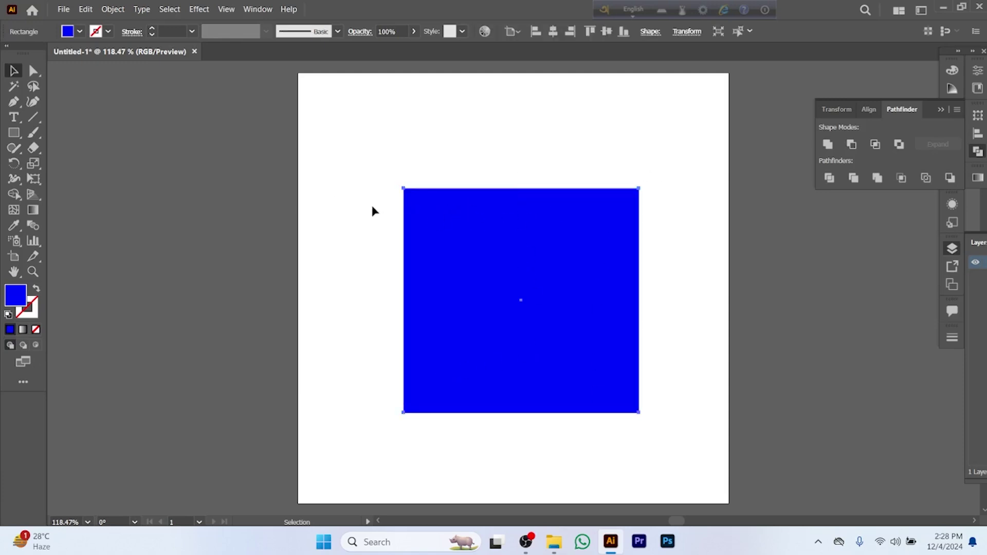
{"action": "left_click", "coordinate": [360, 211]}
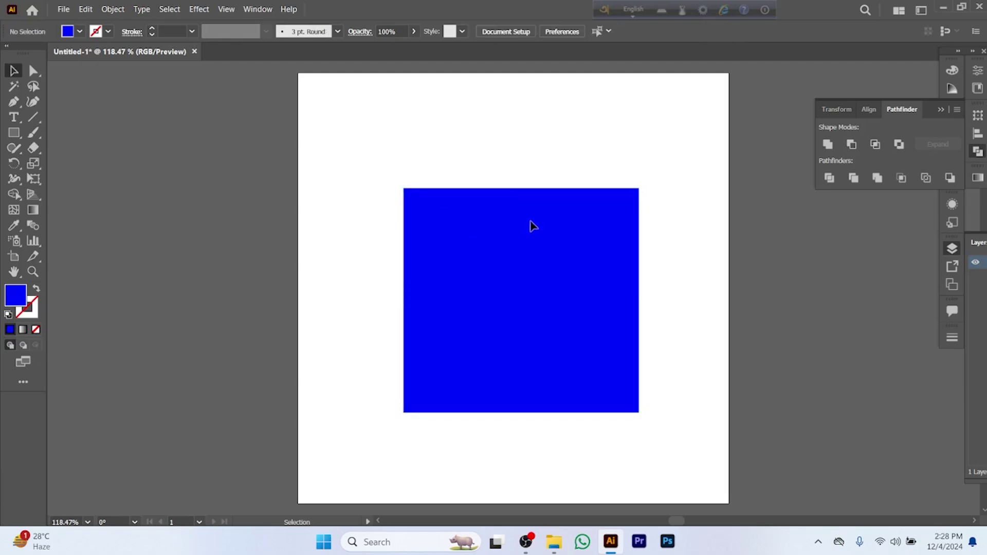
{"action": "left_click_drag", "start_coordinate": [523, 207], "coordinate": [559, 180]}
{"action": "left_click_drag", "start_coordinate": [502, 229], "coordinate": [625, 172]}
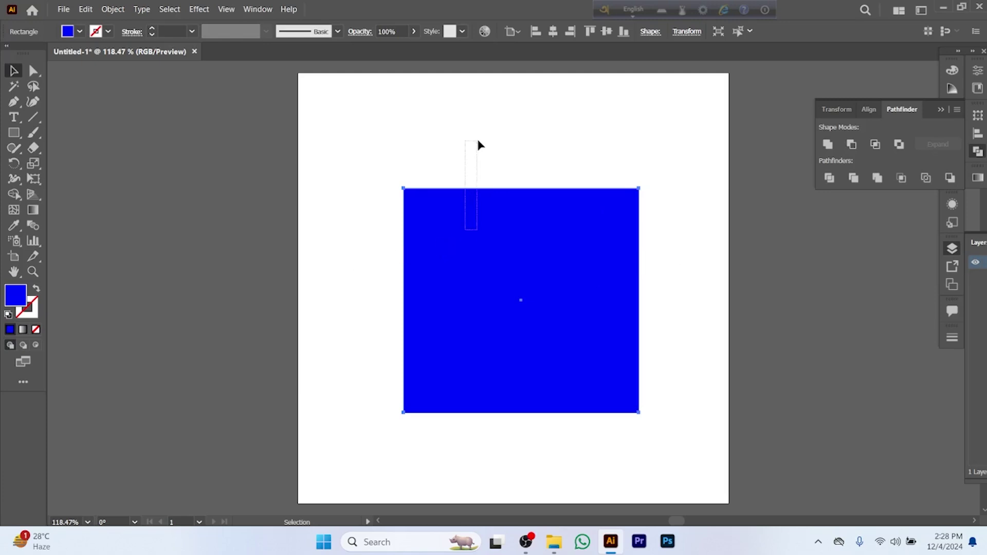
{"action": "left_click_drag", "start_coordinate": [497, 365], "coordinate": [501, 480]}
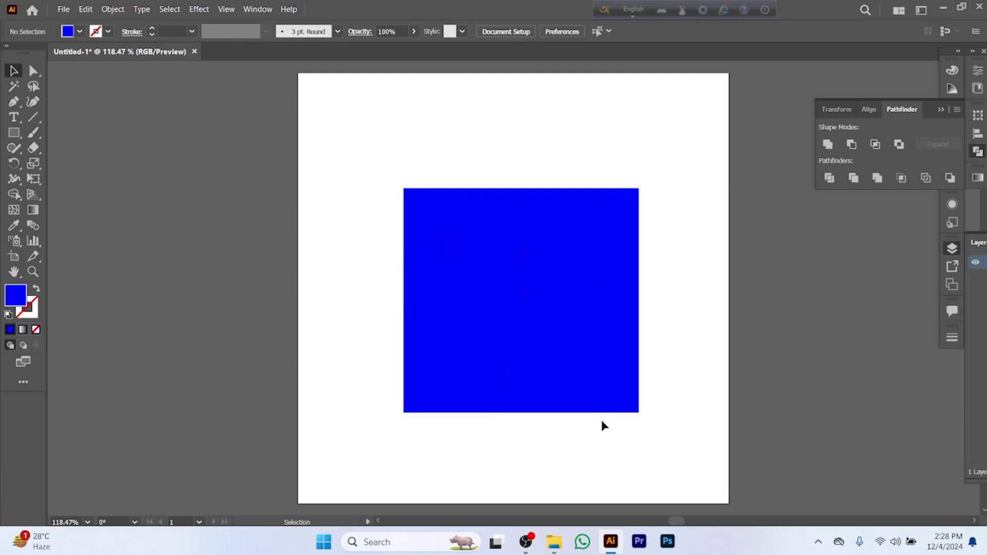
{"action": "left_click_drag", "start_coordinate": [487, 285], "coordinate": [540, 216]}
{"action": "left_click", "coordinate": [460, 202]}
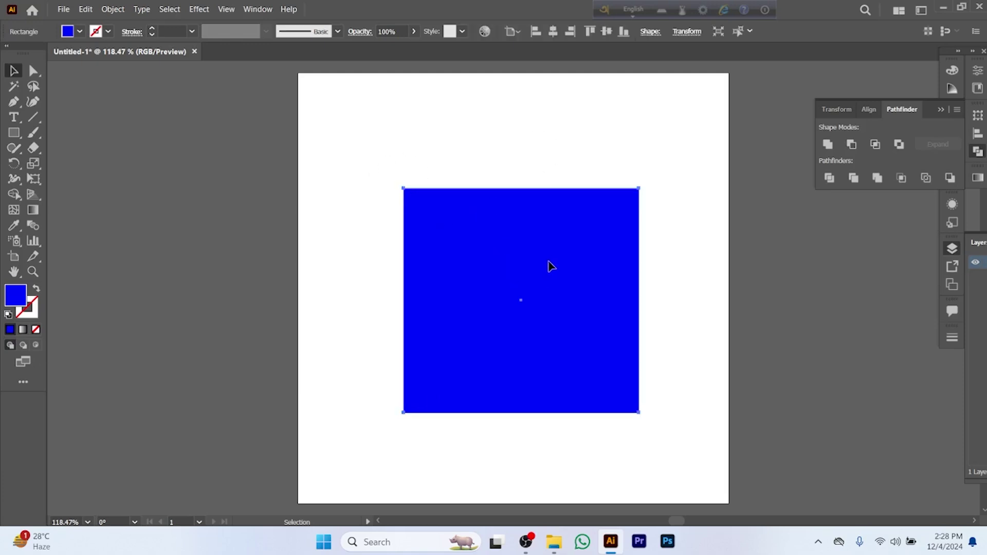
{"action": "left_click_drag", "start_coordinate": [569, 256], "coordinate": [596, 219]}
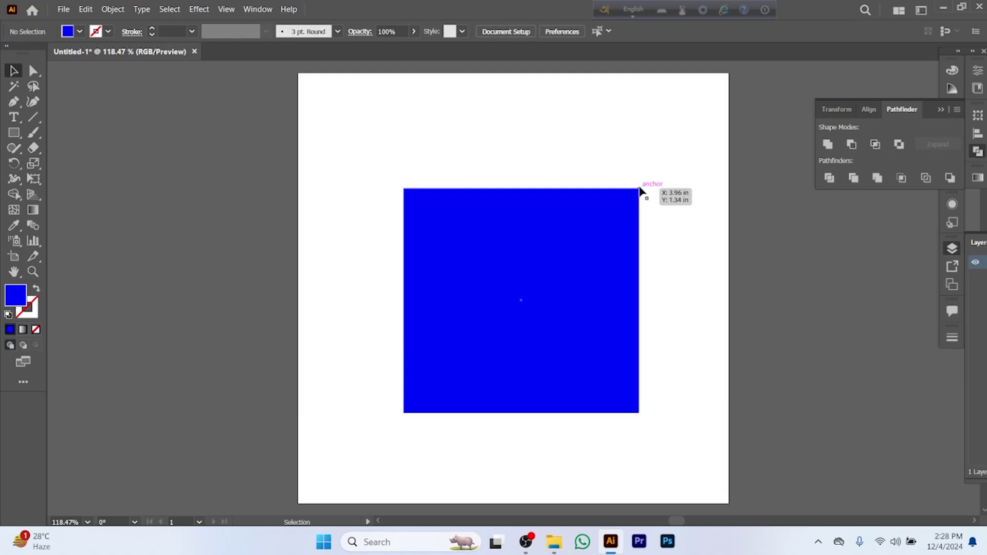
Step: Move the blue square slightly up and to the right by its outline, and deselect it
{"action": "left_click", "coordinate": [640, 192]}
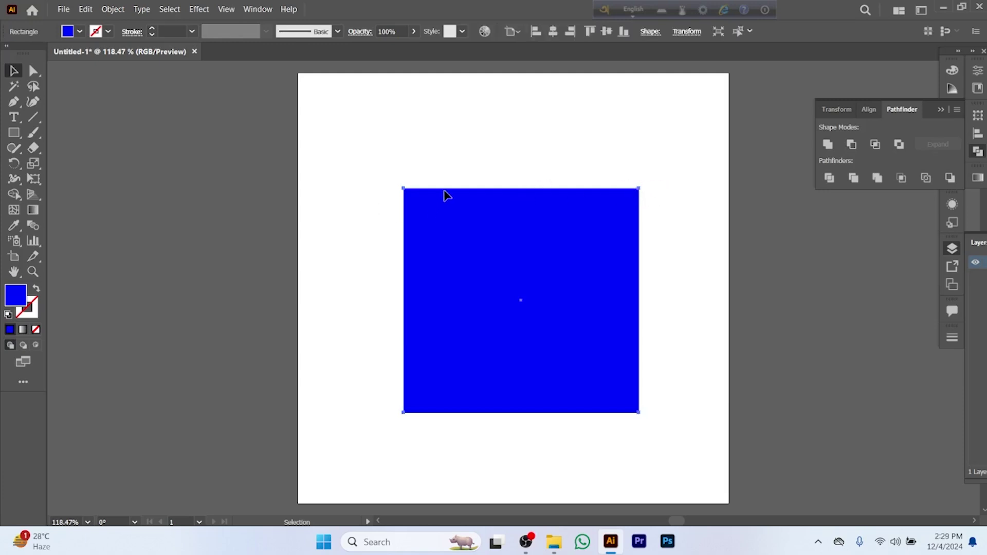
{"action": "left_click_drag", "start_coordinate": [430, 191], "coordinate": [408, 185]}
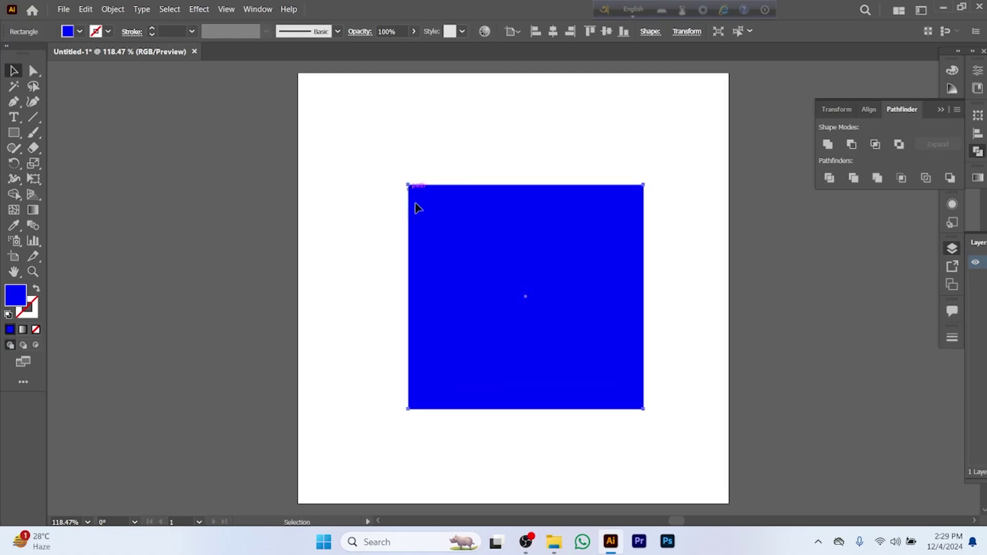
{"action": "key", "text": "ctrl+shift+a"}
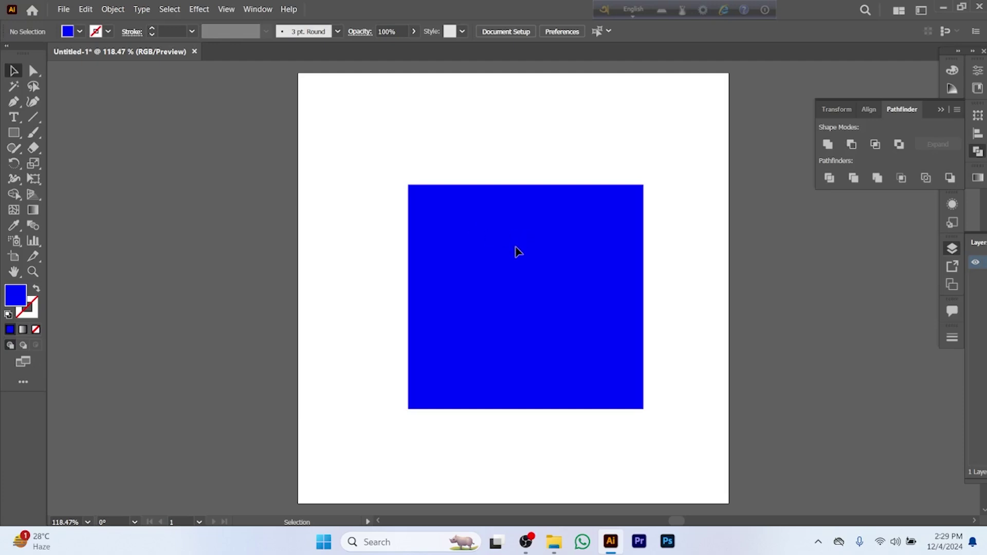
Step: Try to select and reposition the deselected square from inside its fill
{"action": "left_click", "coordinate": [547, 262]}
{"action": "key", "text": "ctrl+2"}
{"action": "left_click_drag", "start_coordinate": [524, 237], "coordinate": [430, 247]}
Step: Examine the Selection & Anchor Display preferences and close them without changing anything
{"action": "left_click", "coordinate": [90, 10]}
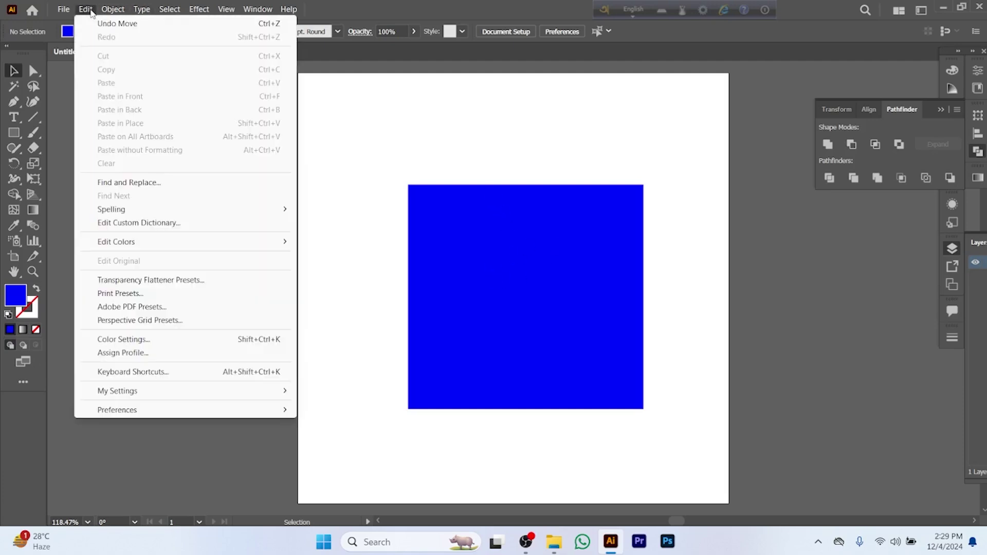
{"action": "mouse_move", "coordinate": [152, 414]}
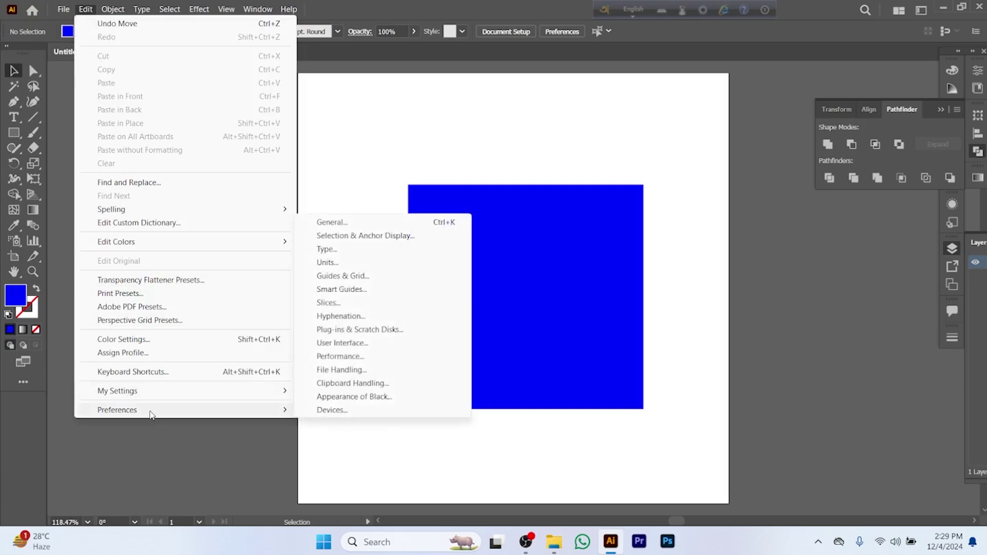
{"action": "left_click", "coordinate": [402, 236]}
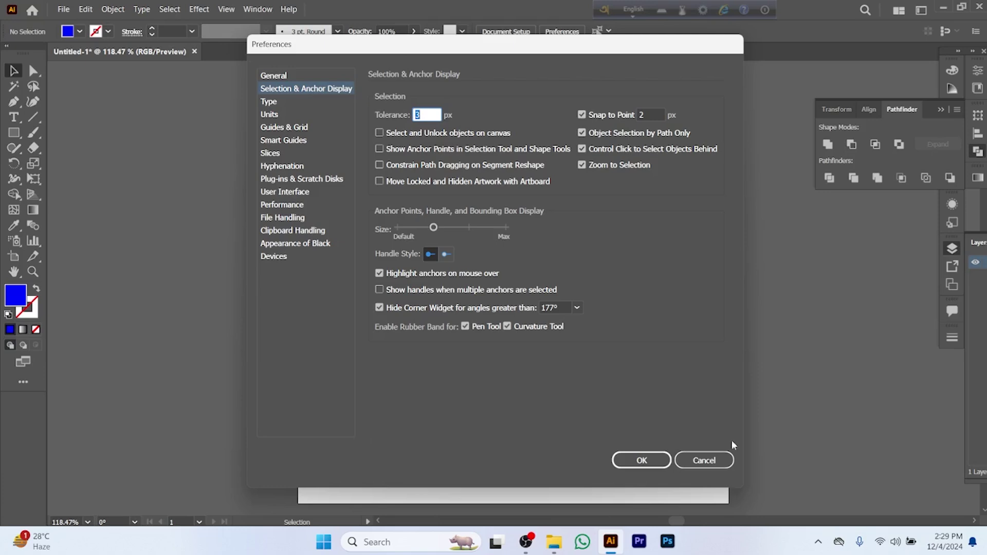
{"action": "left_click", "coordinate": [706, 460]}
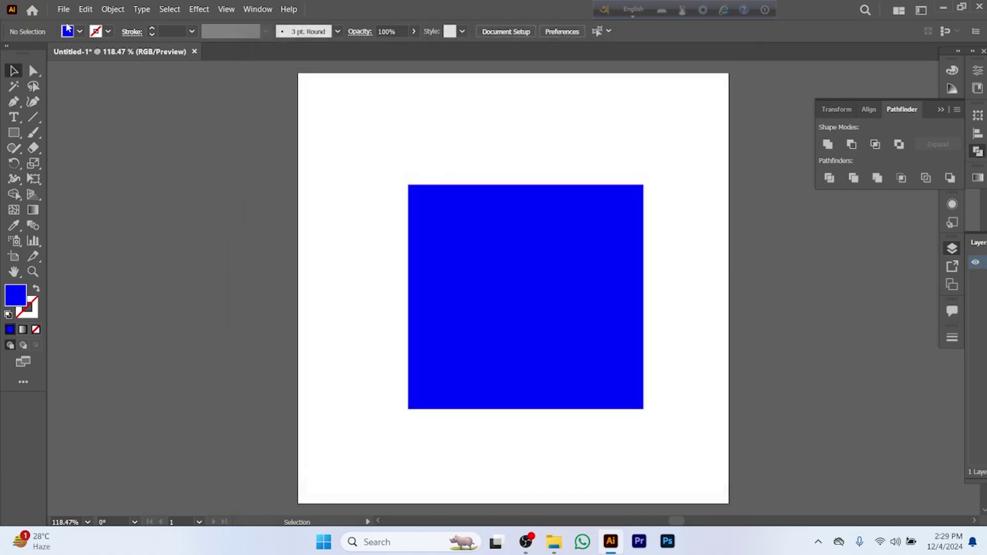
Step: Turn off Object Selection by Path Only in the Selection & Anchor Display preferences and apply the change
{"action": "left_click", "coordinate": [85, 9]}
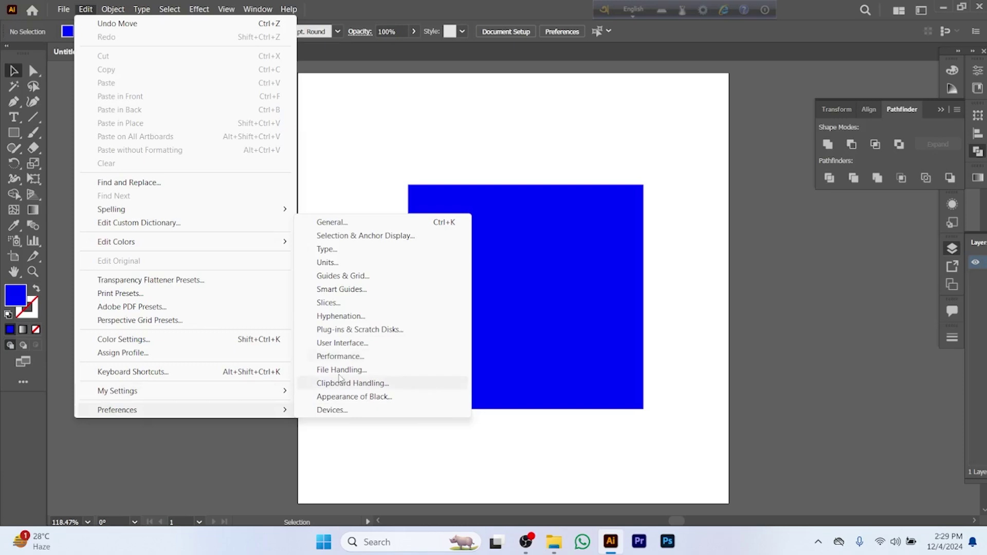
{"action": "left_click", "coordinate": [334, 222]}
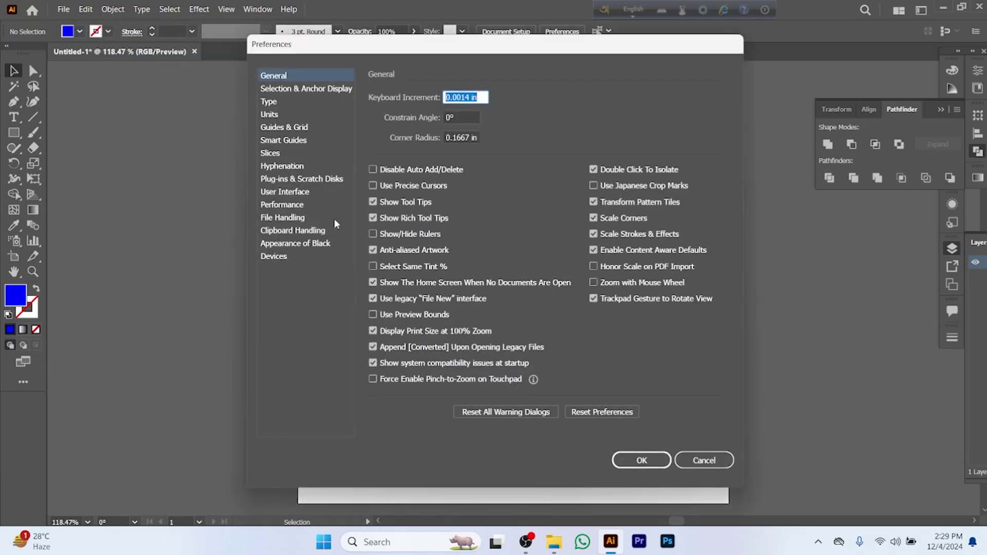
{"action": "left_click", "coordinate": [292, 88]}
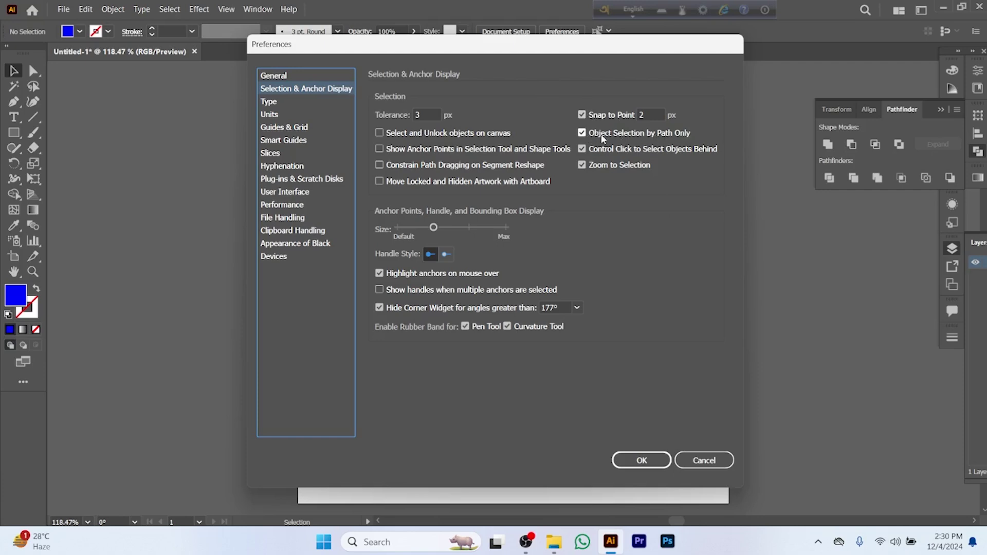
{"action": "left_click_drag", "start_coordinate": [597, 50], "coordinate": [374, 71]}
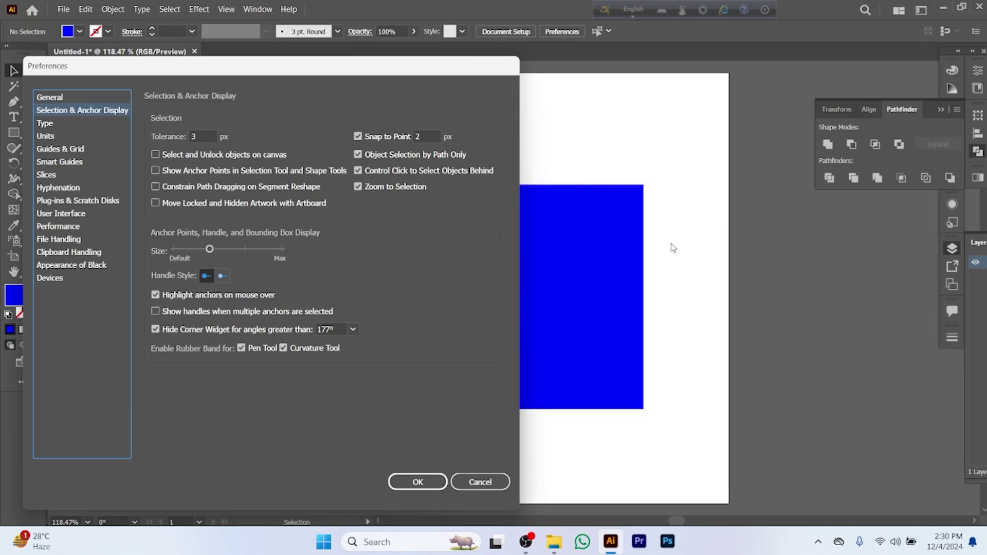
{"action": "left_click", "coordinate": [357, 154]}
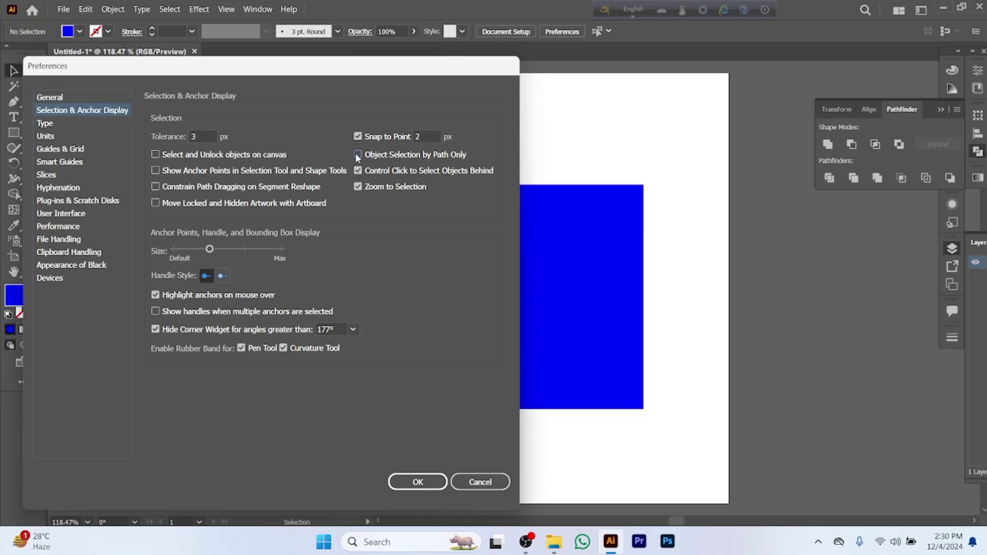
{"action": "left_click", "coordinate": [417, 483]}
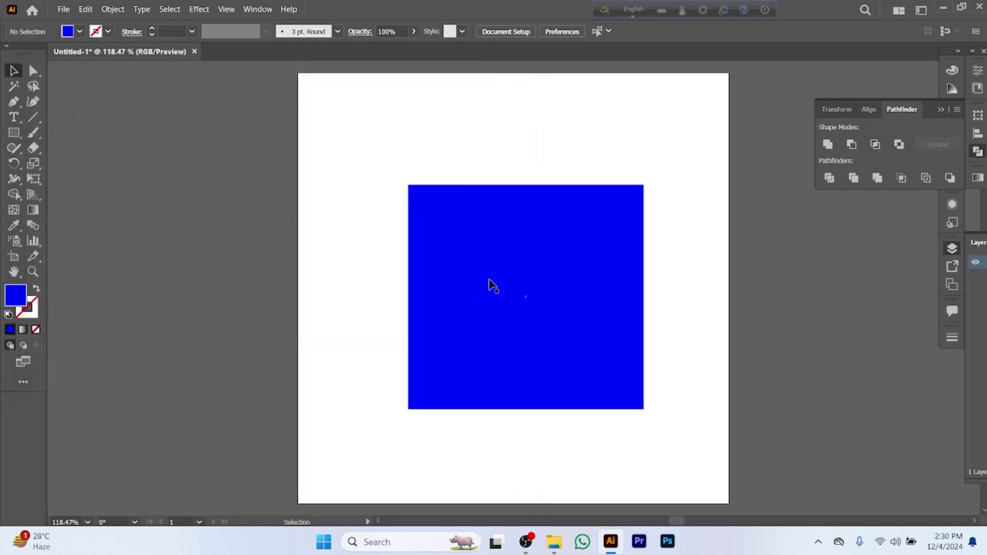
Step: Select the blue square by its fill and move it around the middle of the artboard several times
{"action": "left_click", "coordinate": [488, 282]}
{"action": "left_click_drag", "start_coordinate": [534, 282], "coordinate": [528, 263]}
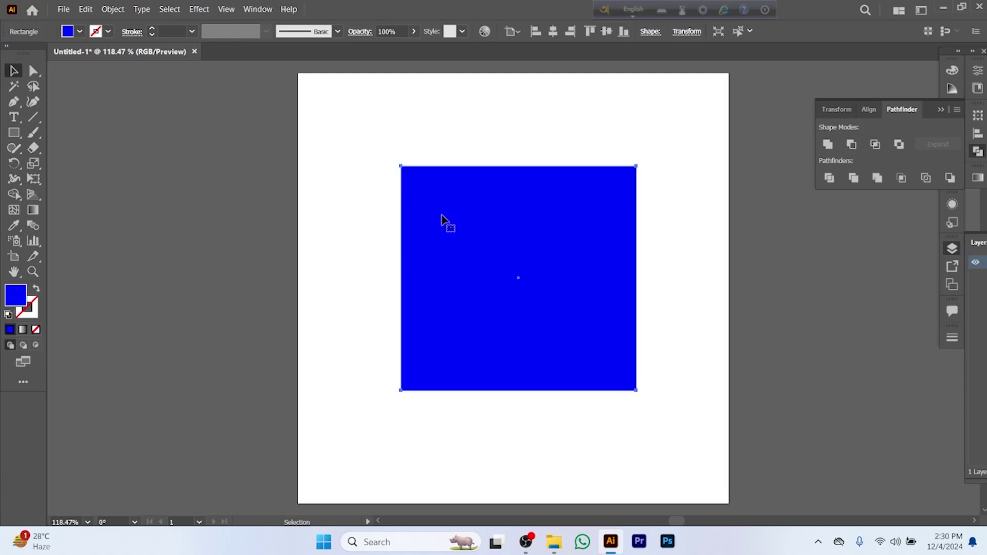
{"action": "left_click_drag", "start_coordinate": [468, 265], "coordinate": [488, 282]}
{"action": "left_click_drag", "start_coordinate": [577, 314], "coordinate": [553, 304]}
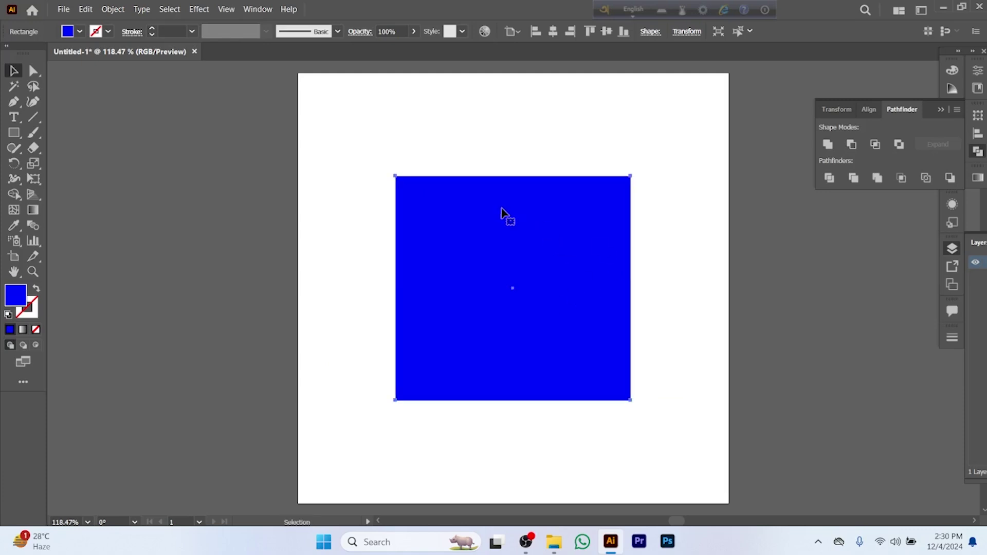
{"action": "mouse_move", "coordinate": [485, 181]}
{"action": "left_mouse_down"}
{"action": "mouse_move", "coordinate": [491, 131]}
{"action": "mouse_move", "coordinate": [469, 227]}
{"action": "mouse_move", "coordinate": [489, 165]}
{"action": "left_mouse_up"}
{"action": "left_click_drag", "start_coordinate": [481, 268], "coordinate": [480, 293]}
{"action": "left_click_drag", "start_coordinate": [457, 201], "coordinate": [401, 197]}
{"action": "left_click_drag", "start_coordinate": [517, 329], "coordinate": [521, 319]}
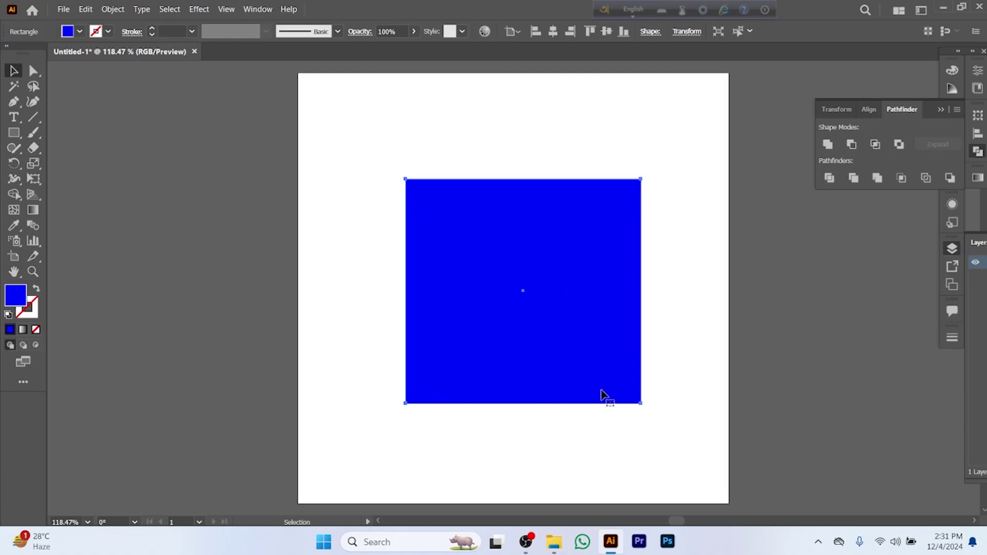
Step: Show the bounding box and move the blue square up and to the left on the artboard
{"action": "left_click", "coordinate": [226, 10]}
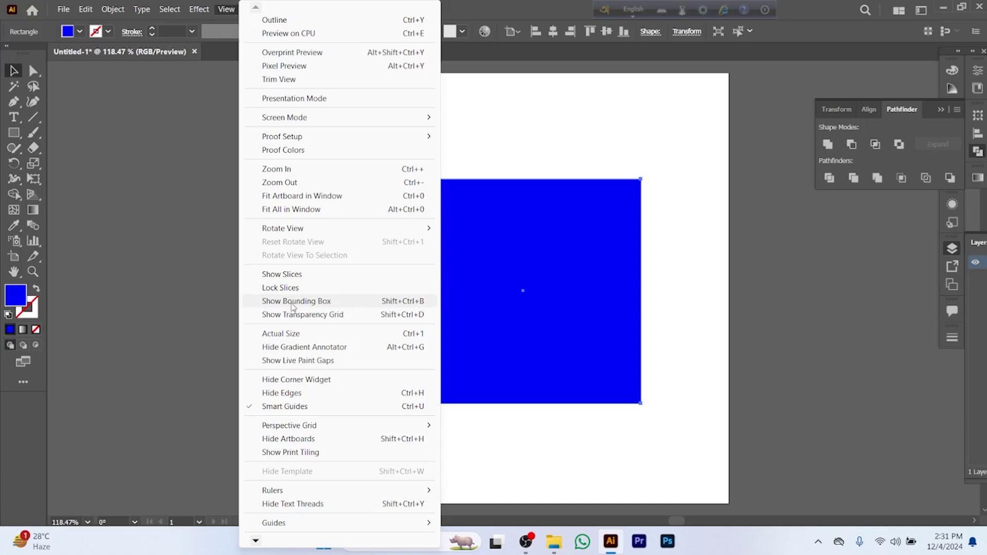
{"action": "left_click", "coordinate": [316, 302]}
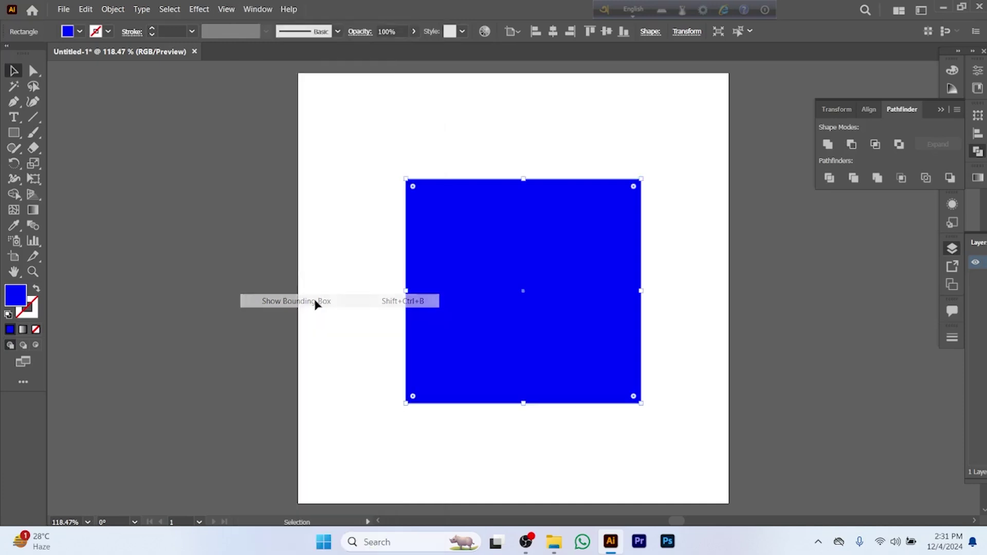
{"action": "left_click_drag", "start_coordinate": [483, 231], "coordinate": [455, 223]}
Step: Enlarge the square slightly from its top edge, left edge and top-left corner, and reposition it near the artboard's centre
{"action": "mouse_move", "coordinate": [491, 172]}
{"action": "left_mouse_down"}
{"action": "mouse_move", "coordinate": [491, 257]}
{"action": "mouse_move", "coordinate": [490, 165]}
{"action": "left_mouse_up"}
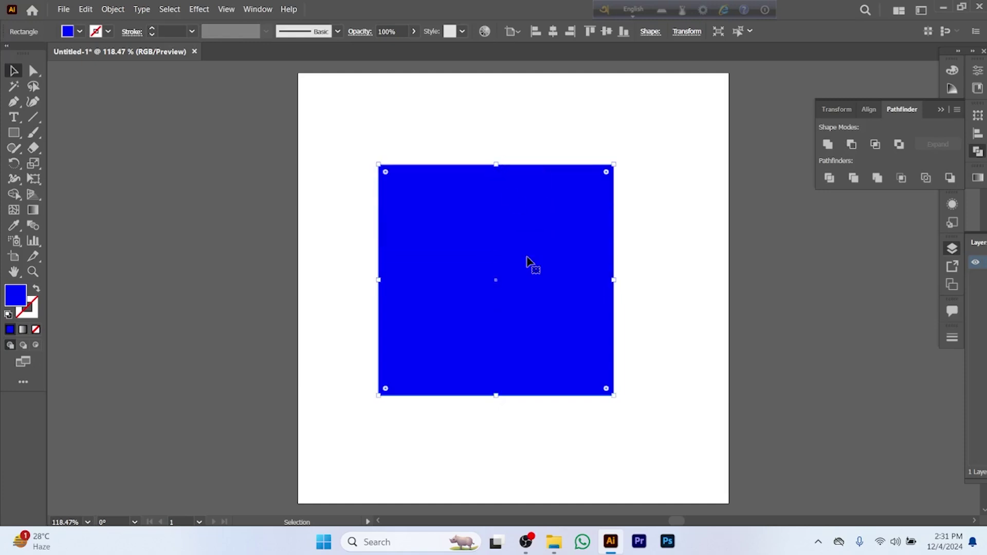
{"action": "mouse_move", "coordinate": [378, 283]}
{"action": "left_mouse_down"}
{"action": "mouse_move", "coordinate": [427, 281]}
{"action": "mouse_move", "coordinate": [368, 281]}
{"action": "left_mouse_up"}
{"action": "left_click_drag", "start_coordinate": [476, 238], "coordinate": [491, 239]}
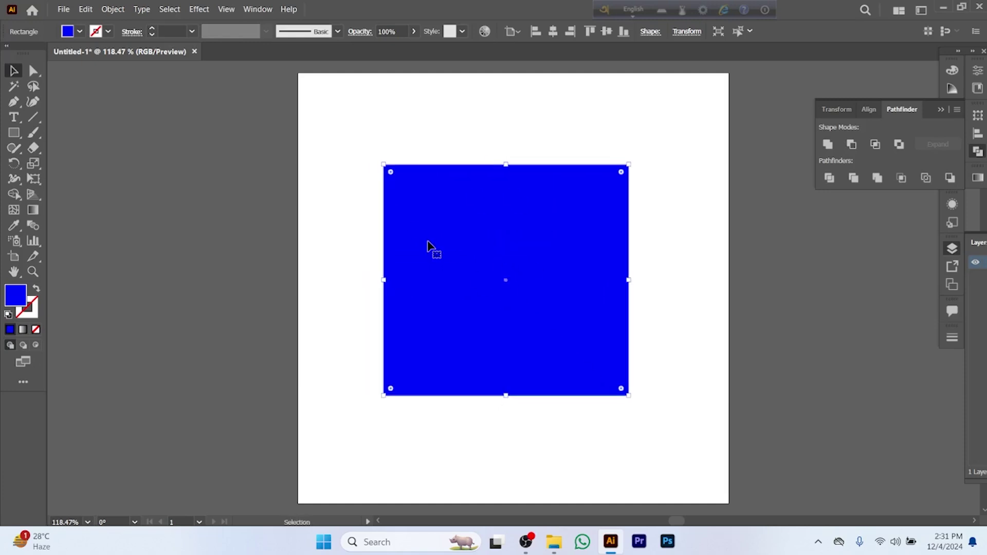
{"action": "mouse_move", "coordinate": [392, 175]}
{"action": "left_mouse_down"}
{"action": "mouse_move", "coordinate": [458, 246]}
{"action": "mouse_move", "coordinate": [406, 206]}
{"action": "mouse_move", "coordinate": [386, 156]}
{"action": "left_mouse_up"}
{"action": "left_click_drag", "start_coordinate": [532, 272], "coordinate": [532, 287]}
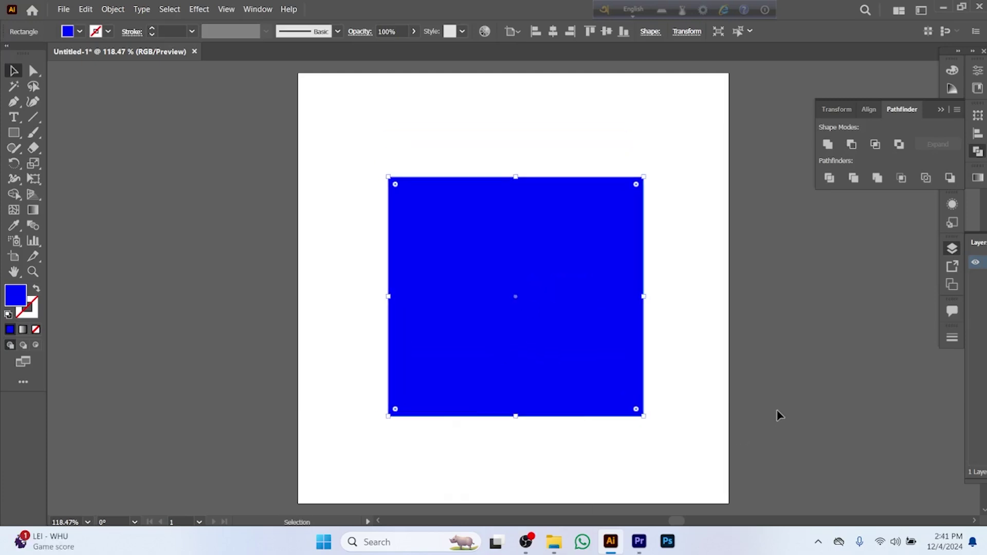